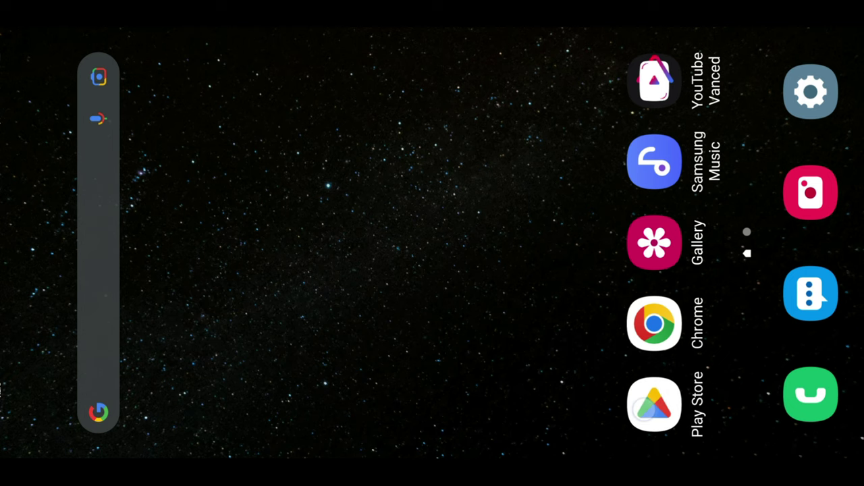
Launch Google Lens and aim its translate camera (English → Bengali) at the book page
{"action": "left_click", "coordinate": [653, 404]}
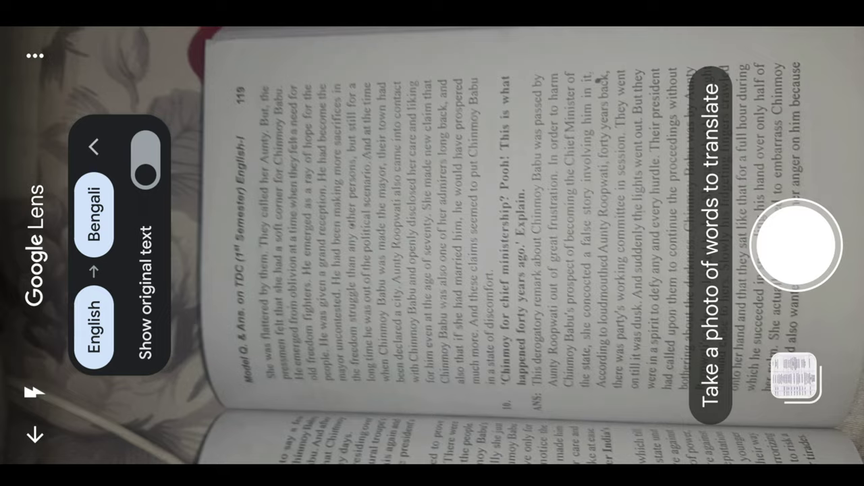
Capture the page and copy its original text from 'She was flattered' to 'because', minus the header
{"action": "left_click", "coordinate": [145, 162]}
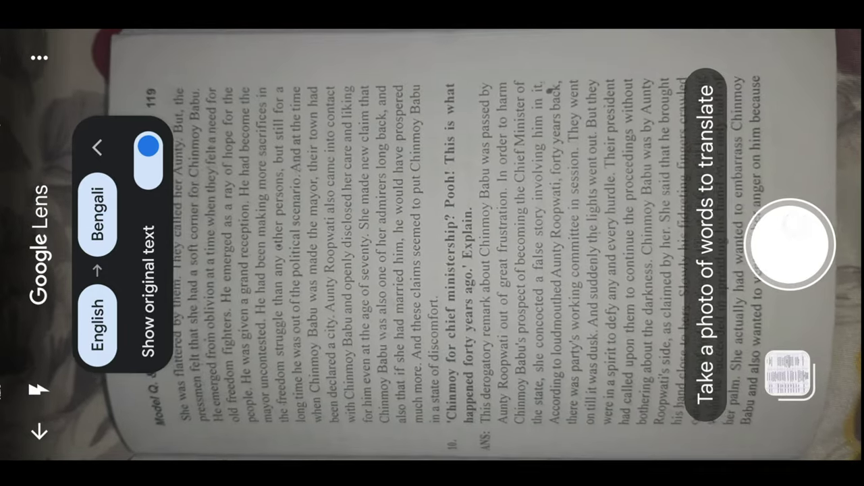
{"action": "left_click", "coordinate": [791, 246]}
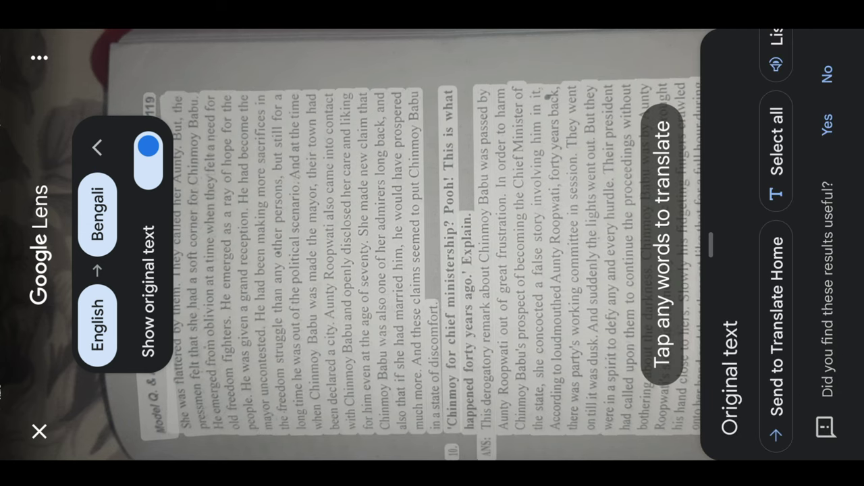
{"action": "left_click", "coordinate": [776, 145]}
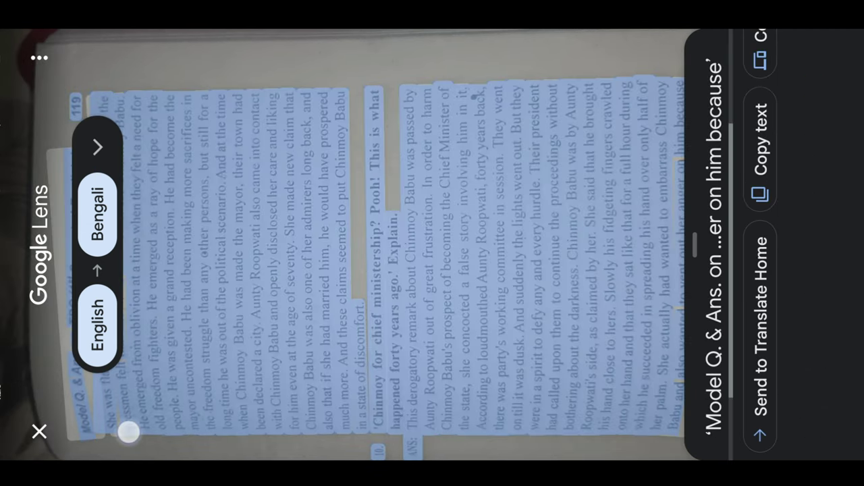
{"action": "left_click_drag", "start_coordinate": [129, 430], "coordinate": [116, 442]}
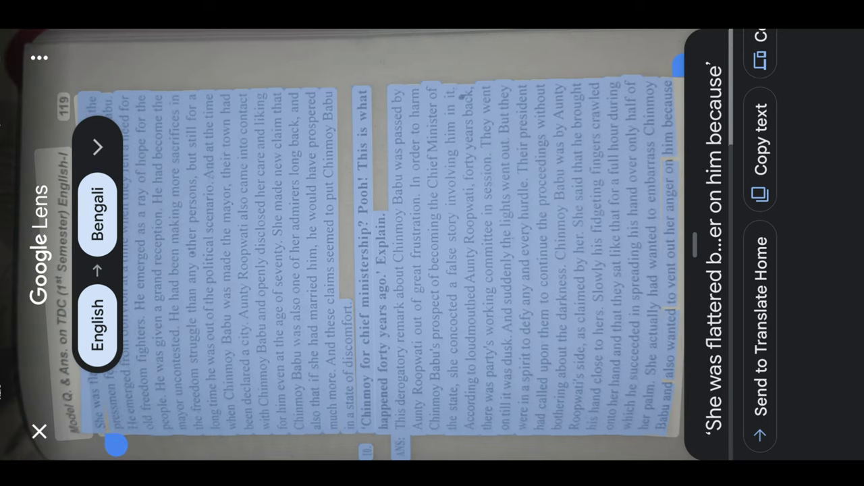
{"action": "left_click", "coordinate": [752, 135]}
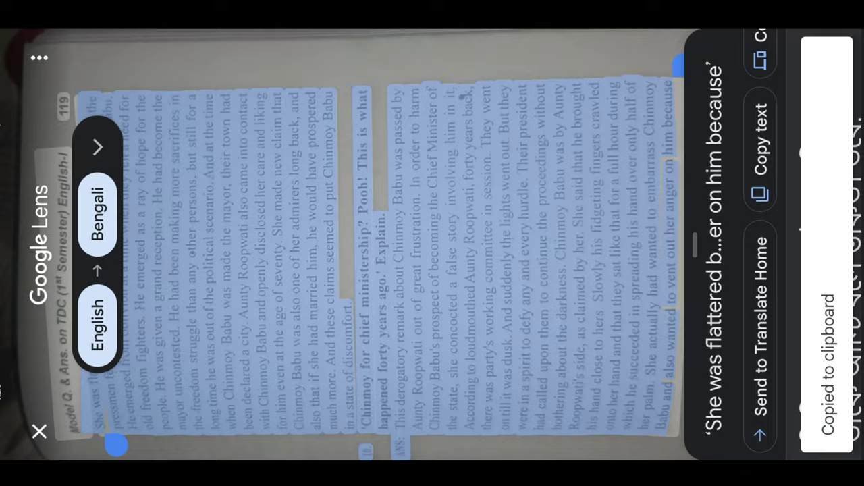
{"action": "key", "text": "Home"}
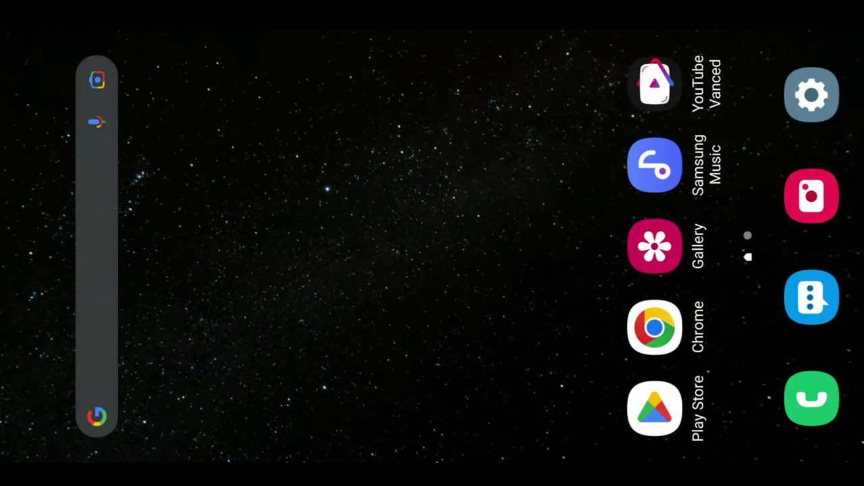
Find PixelLab in the Play Store via the 'pixxellab' suggestion and open it
{"action": "left_click", "coordinate": [655, 408]}
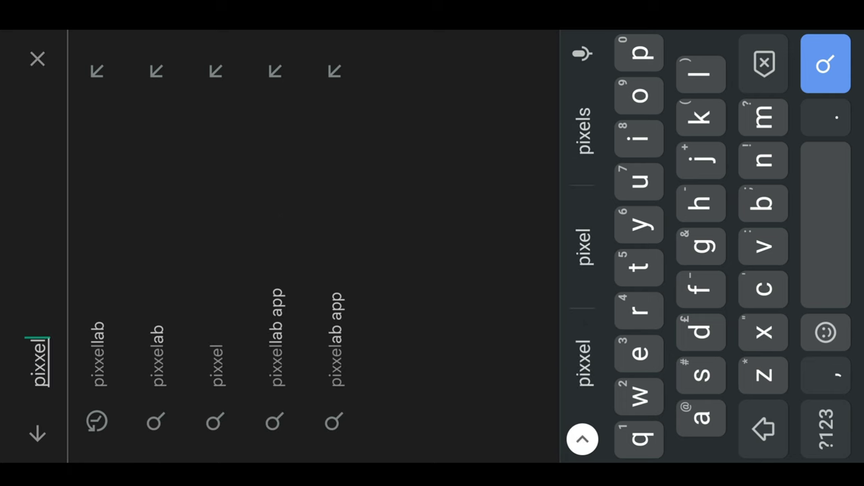
{"action": "left_click", "coordinate": [98, 351]}
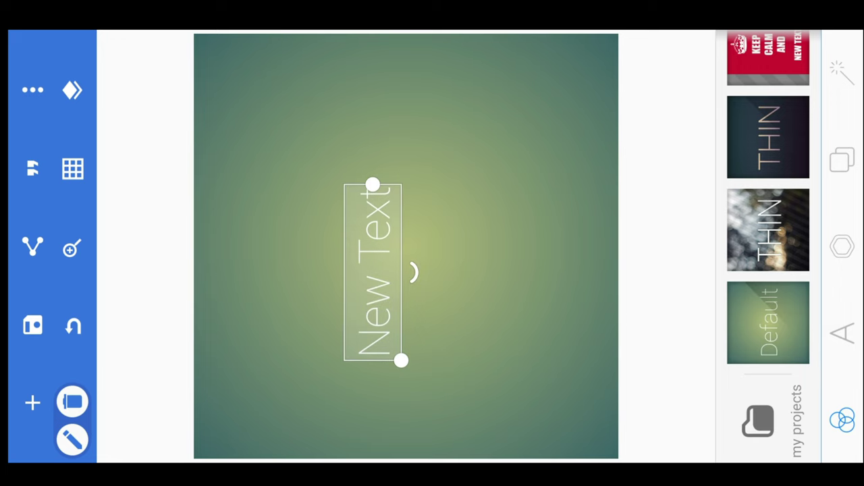
Delete the New Text object and enter 210 as the canvas width
{"action": "left_click", "coordinate": [72, 402]}
{"action": "left_click", "coordinate": [498, 87]}
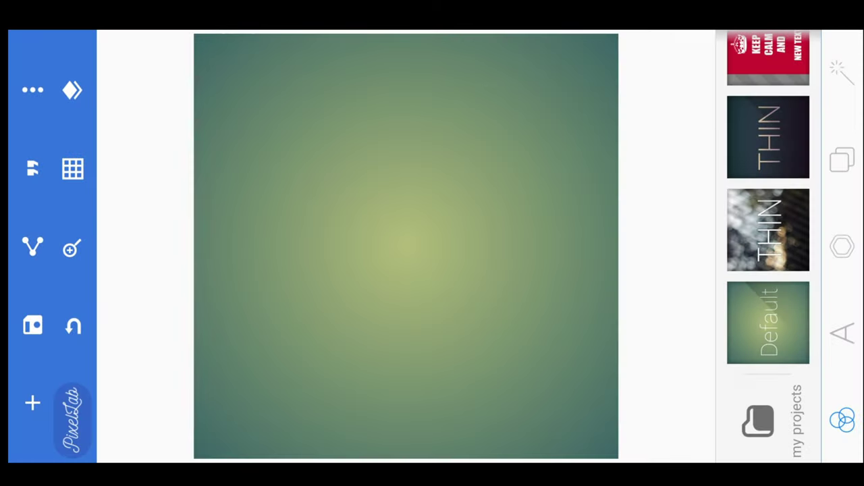
{"action": "left_click", "coordinate": [842, 161]}
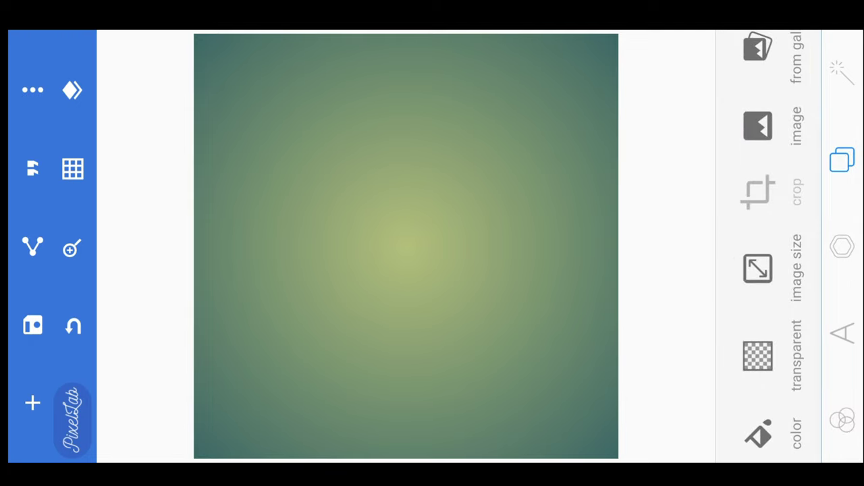
{"action": "left_click", "coordinate": [758, 269]}
{"action": "left_click", "coordinate": [486, 351]}
{"action": "left_click", "coordinate": [768, 67]}
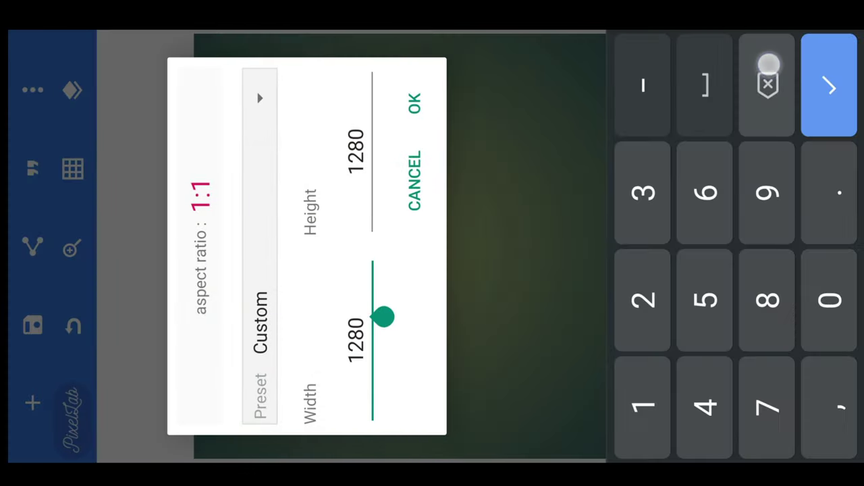
{"action": "left_click", "coordinate": [768, 68]}
{"action": "left_click", "coordinate": [643, 302]}
{"action": "left_click", "coordinate": [642, 408]}
{"action": "type", "text": "210"}
{"action": "left_click", "coordinate": [829, 302]}
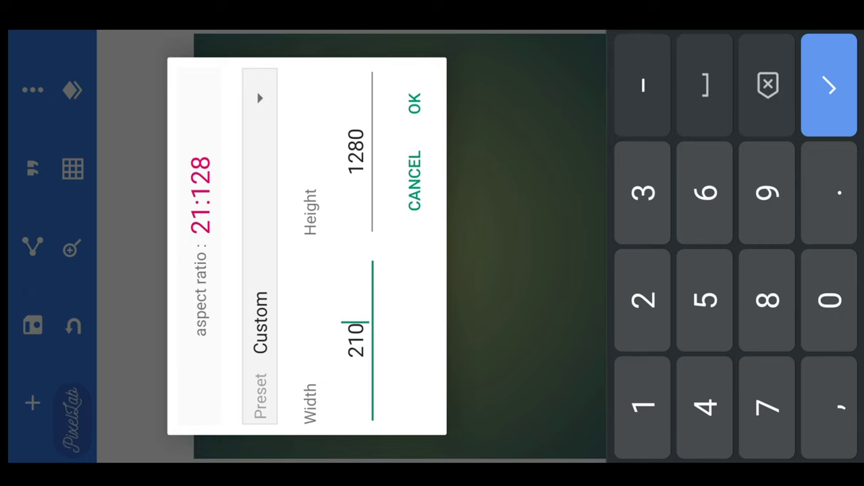
Set the canvas height to 297 and apply the new image size
{"action": "left_click", "coordinate": [356, 152]}
{"action": "left_click", "coordinate": [768, 84]}
{"action": "left_click", "coordinate": [642, 302]}
{"action": "type", "text": "2"}
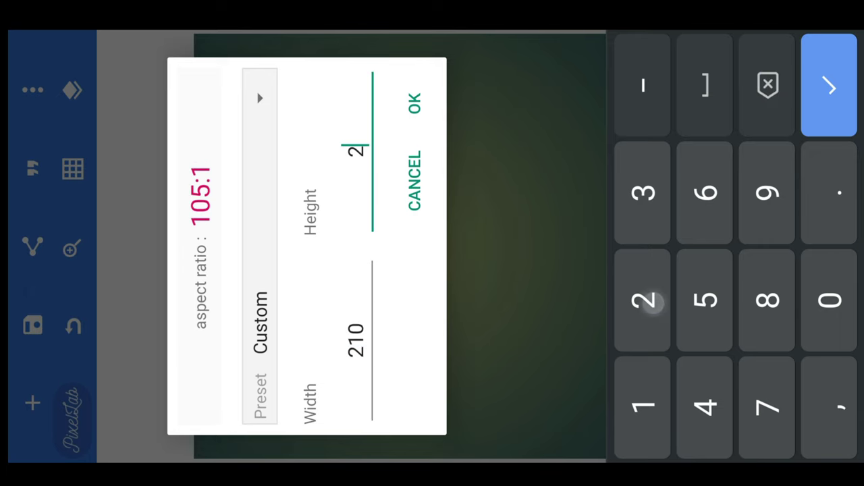
{"action": "left_click", "coordinate": [768, 193]}
{"action": "left_click", "coordinate": [768, 407]}
{"action": "left_click", "coordinate": [415, 103]}
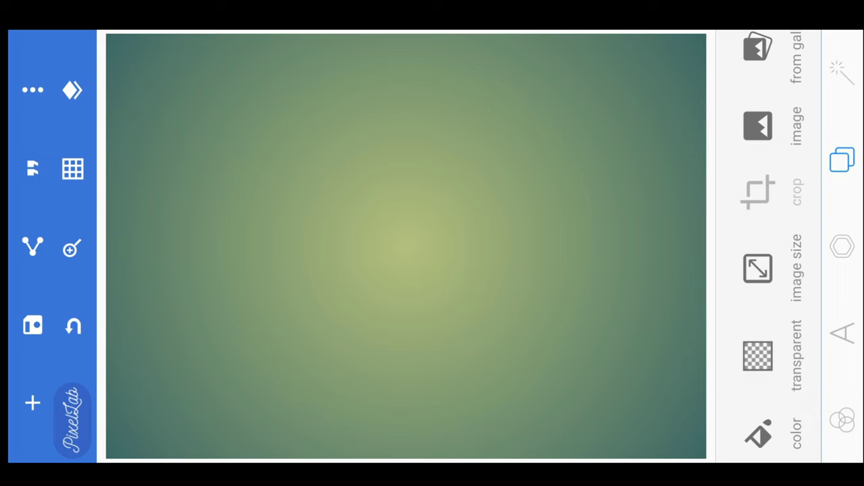
Switch the background from gradient to a solid white colour
{"action": "left_click", "coordinate": [758, 434]}
{"action": "left_click", "coordinate": [755, 270]}
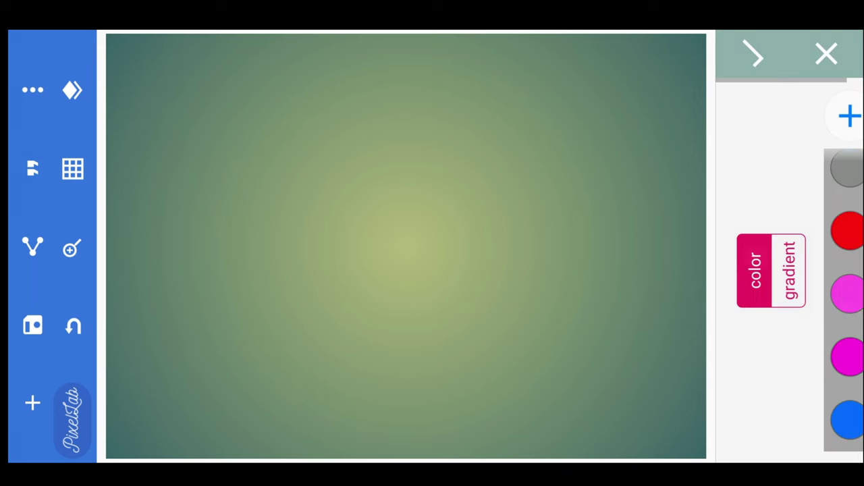
{"action": "scroll", "coordinate": [847, 303], "scroll_direction": "up", "scroll_amount": 3}
{"action": "left_click", "coordinate": [847, 239]}
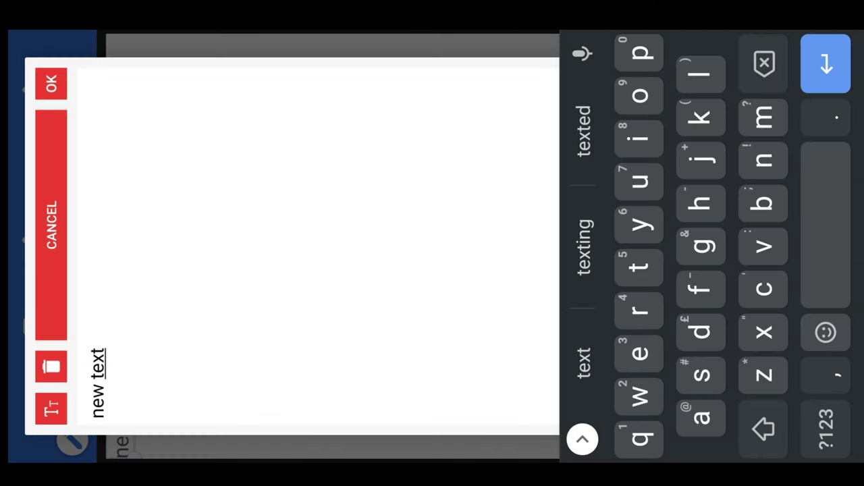
Replace the 'new text' placeholder with the pasted book passage and confirm it
{"action": "left_click", "coordinate": [768, 62]}
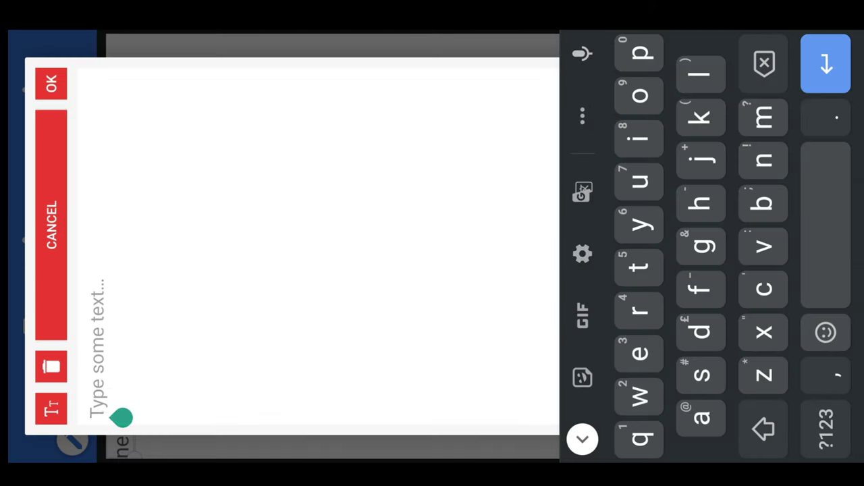
{"action": "left_click", "coordinate": [97, 405]}
{"action": "left_click", "coordinate": [50, 405]}
{"action": "left_click", "coordinate": [826, 64]}
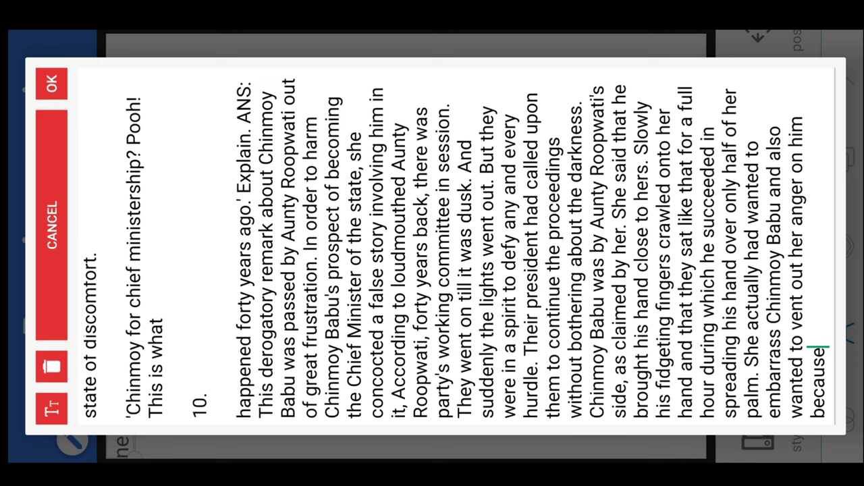
{"action": "left_click", "coordinate": [52, 82]}
{"action": "left_click", "coordinate": [466, 142]}
Place the pasted passage on the page and scroll to see its later paragraphs
{"action": "left_click", "coordinate": [51, 82]}
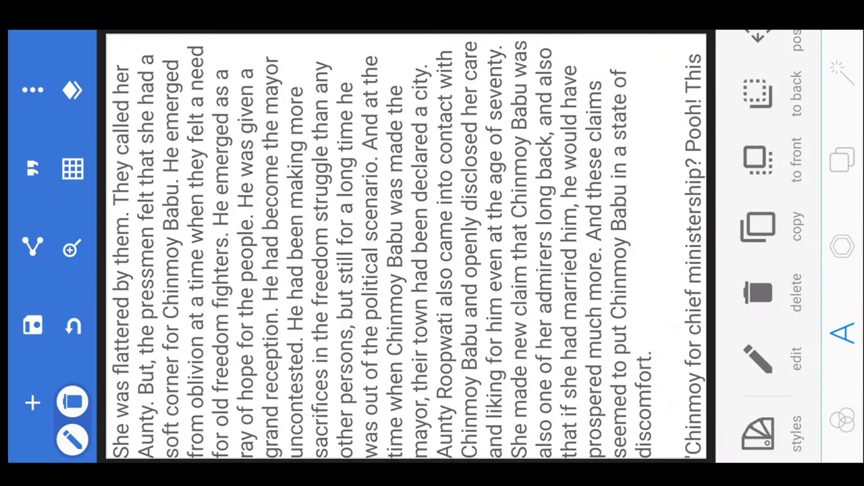
{"action": "left_click_drag", "start_coordinate": [352, 158], "coordinate": [135, 203]}
{"action": "left_click_drag", "start_coordinate": [607, 202], "coordinate": [203, 202]}
{"action": "left_click_drag", "start_coordinate": [473, 202], "coordinate": [655, 202]}
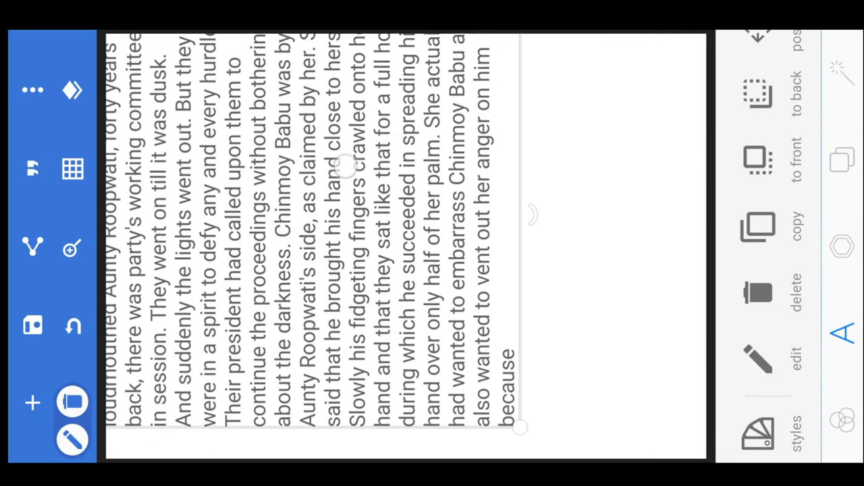
Shrink the passage to a small compact block and nudge it up and left
{"action": "left_click_drag", "start_coordinate": [645, 415], "coordinate": [250, 297]}
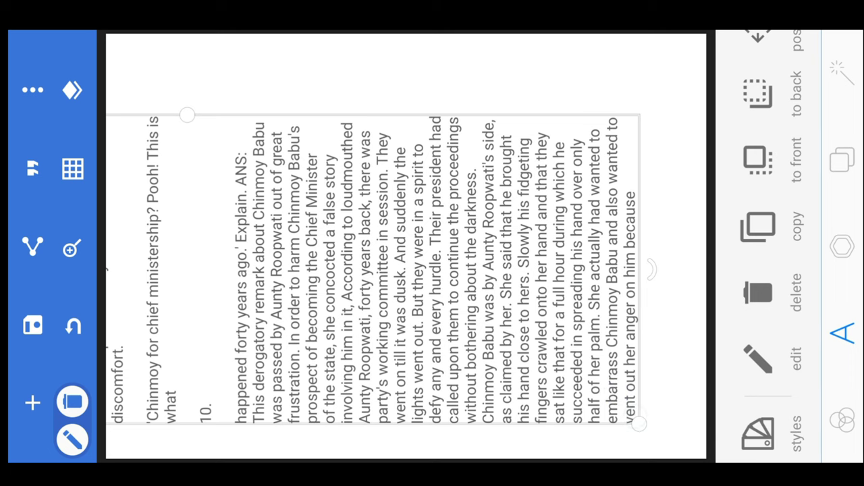
{"action": "left_click_drag", "start_coordinate": [638, 422], "coordinate": [237, 257]}
{"action": "scroll", "coordinate": [405, 270], "scroll_direction": "down", "scroll_amount": 3}
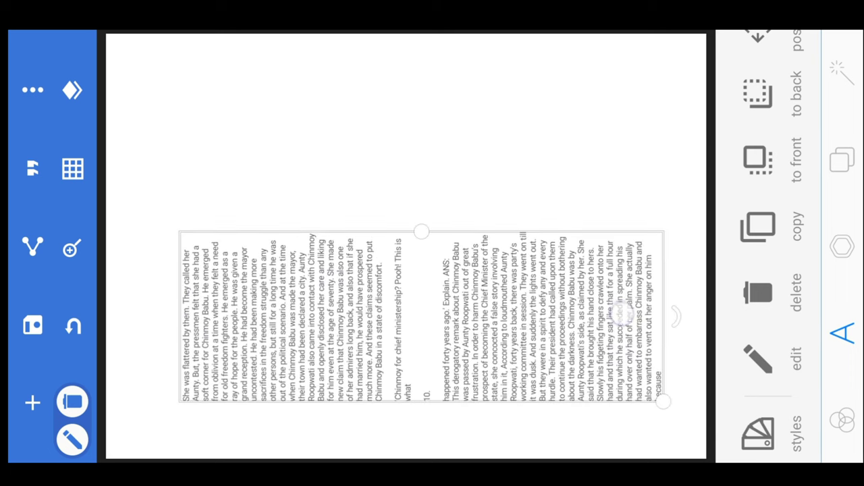
{"action": "mouse_move", "coordinate": [661, 398]}
{"action": "left_mouse_down"}
{"action": "mouse_move", "coordinate": [509, 340]}
{"action": "mouse_move", "coordinate": [432, 344]}
{"action": "left_mouse_up"}
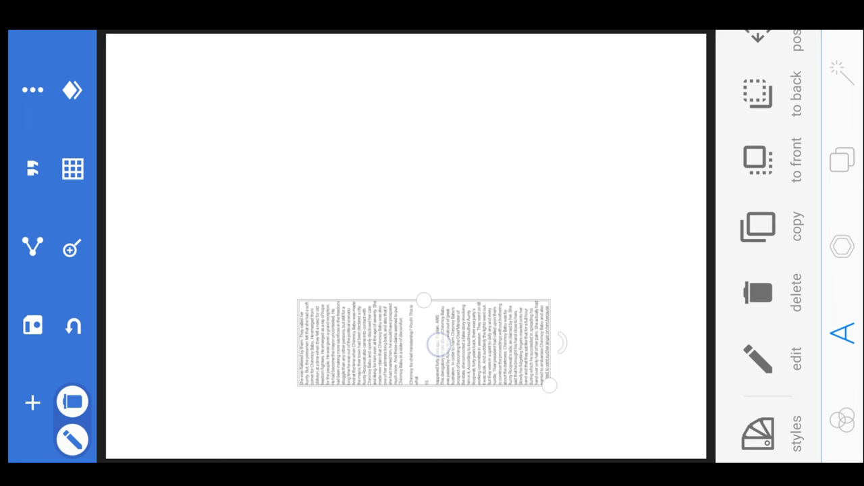
{"action": "left_click_drag", "start_coordinate": [567, 392], "coordinate": [648, 426]}
{"action": "left_click_drag", "start_coordinate": [473, 364], "coordinate": [416, 335]}
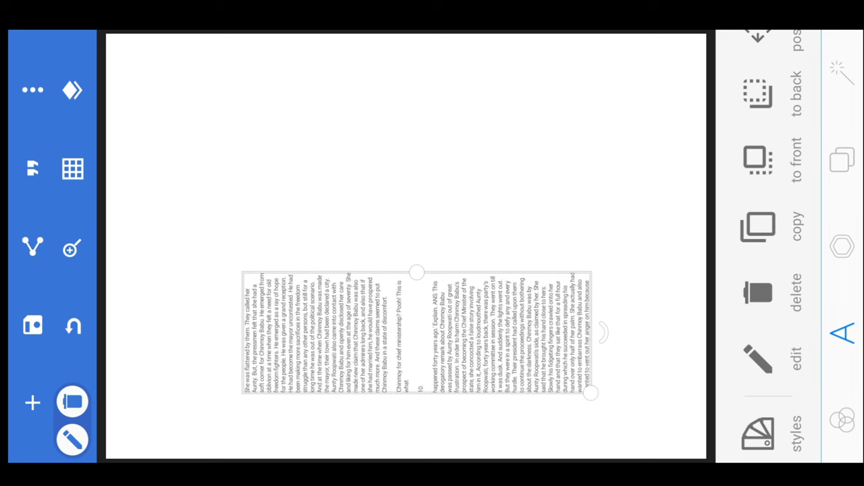
Show the grid and fit the text block into the bottom-left two cells
{"action": "left_click", "coordinate": [73, 169]}
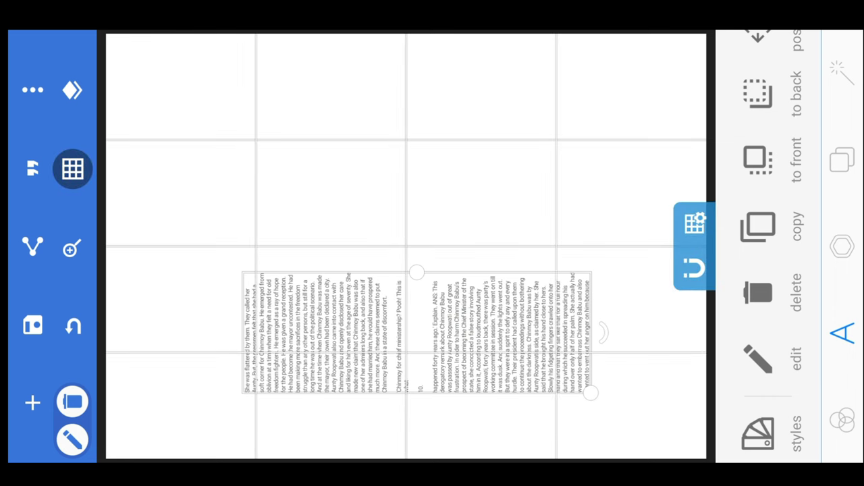
{"action": "mouse_move", "coordinate": [466, 341]}
{"action": "left_mouse_down"}
{"action": "mouse_move", "coordinate": [398, 357]}
{"action": "mouse_move", "coordinate": [368, 380]}
{"action": "mouse_move", "coordinate": [324, 337]}
{"action": "left_mouse_up"}
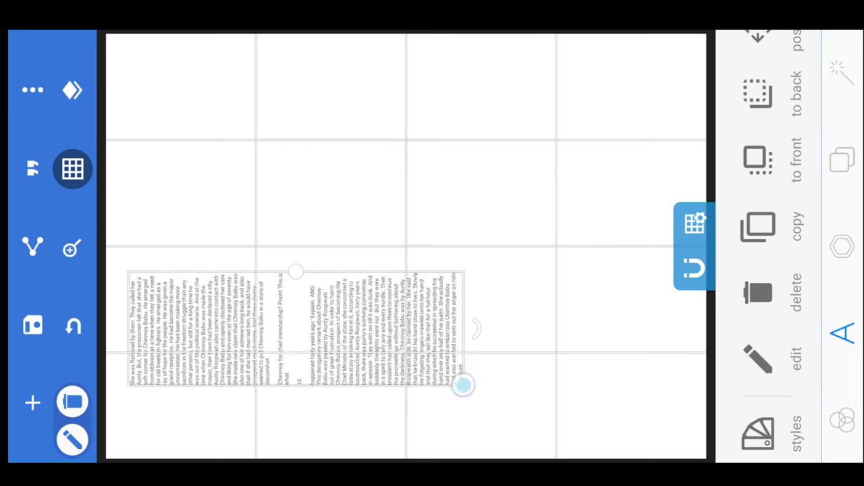
{"action": "left_click_drag", "start_coordinate": [486, 392], "coordinate": [411, 367]}
{"action": "left_click_drag", "start_coordinate": [338, 317], "coordinate": [338, 398]}
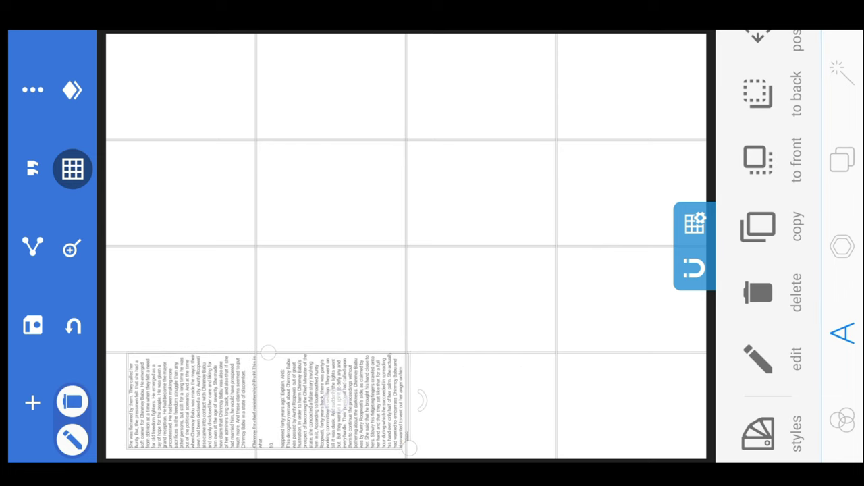
{"action": "left_click_drag", "start_coordinate": [418, 401], "coordinate": [406, 405]}
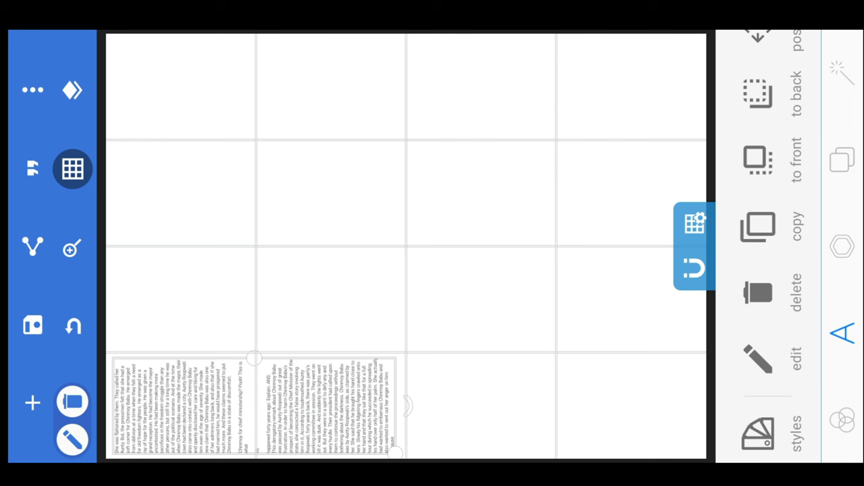
Duplicate the text block into the left cells of the three rows above
{"action": "left_click", "coordinate": [759, 227]}
{"action": "left_click_drag", "start_coordinate": [279, 400], "coordinate": [287, 295]}
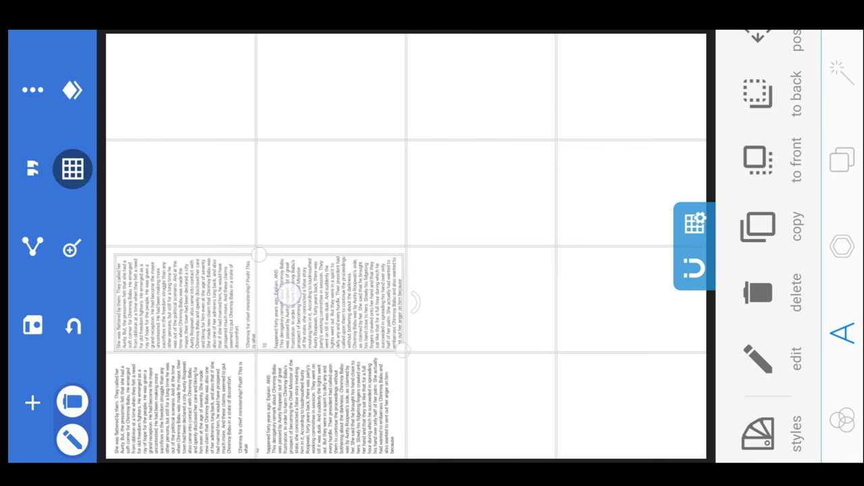
{"action": "left_click", "coordinate": [758, 227]}
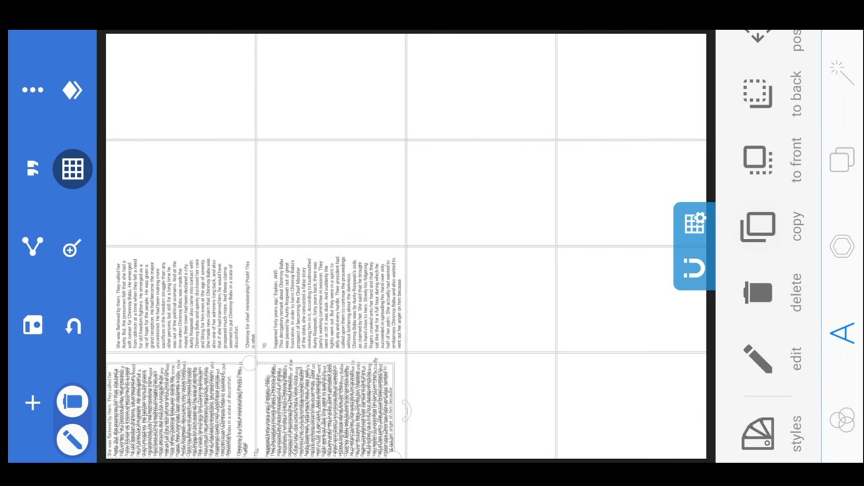
{"action": "left_click_drag", "start_coordinate": [284, 405], "coordinate": [294, 195]}
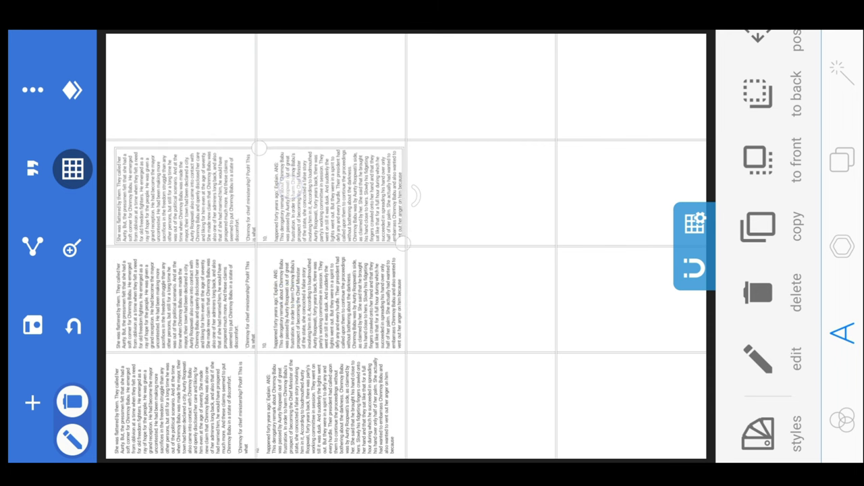
{"action": "left_click", "coordinate": [758, 227]}
{"action": "left_click_drag", "start_coordinate": [323, 405], "coordinate": [307, 85]}
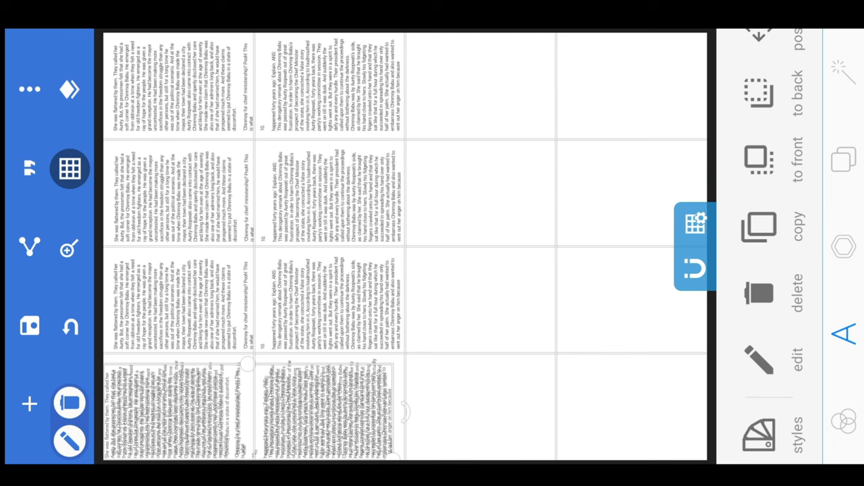
Fill the right-hand cells of every row with copies, then bring up export options
{"action": "left_click_drag", "start_coordinate": [249, 367], "coordinate": [548, 357]}
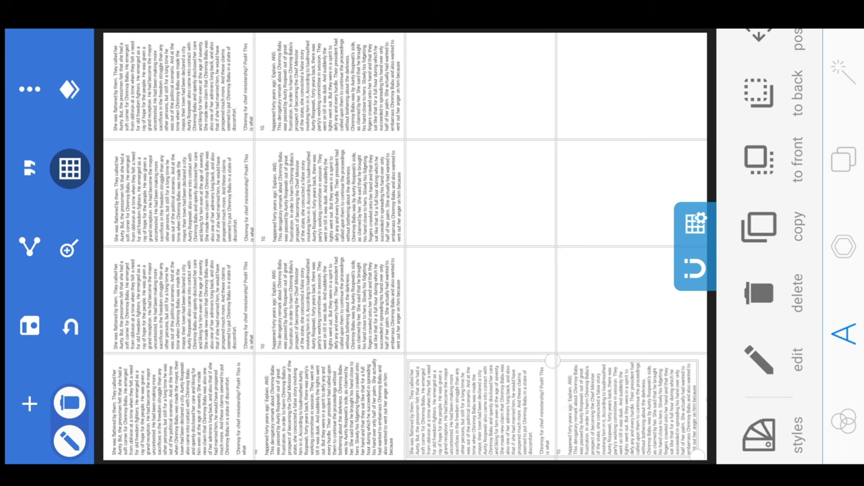
{"action": "left_click", "coordinate": [759, 227]}
{"action": "left_click_drag", "start_coordinate": [262, 398], "coordinate": [571, 287]}
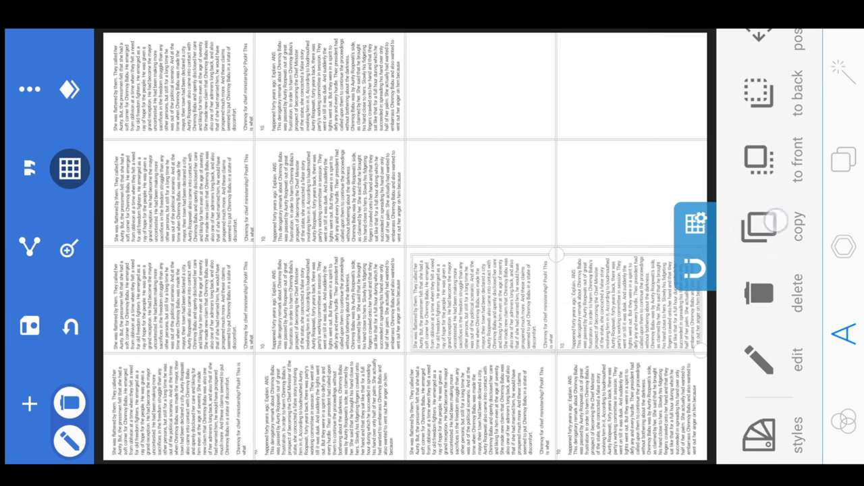
{"action": "left_click", "coordinate": [761, 226]}
{"action": "left_click_drag", "start_coordinate": [557, 270], "coordinate": [550, 152]}
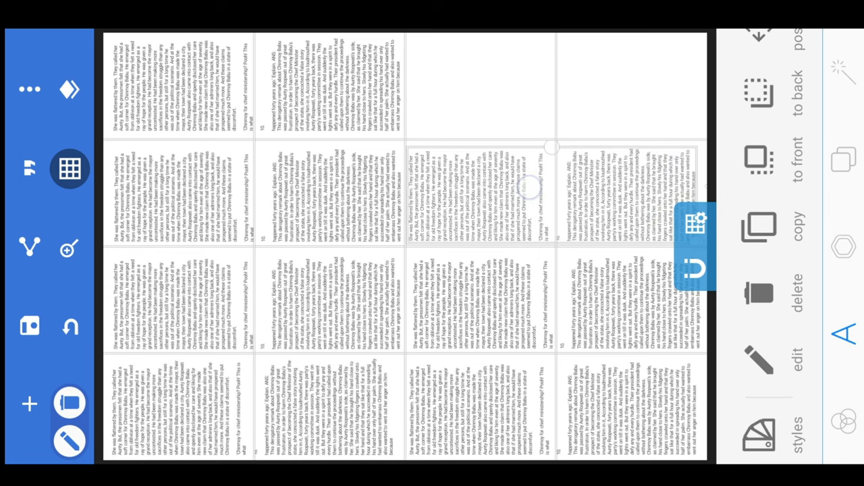
{"action": "left_click", "coordinate": [762, 226]}
{"action": "left_click_drag", "start_coordinate": [500, 284], "coordinate": [553, 40]}
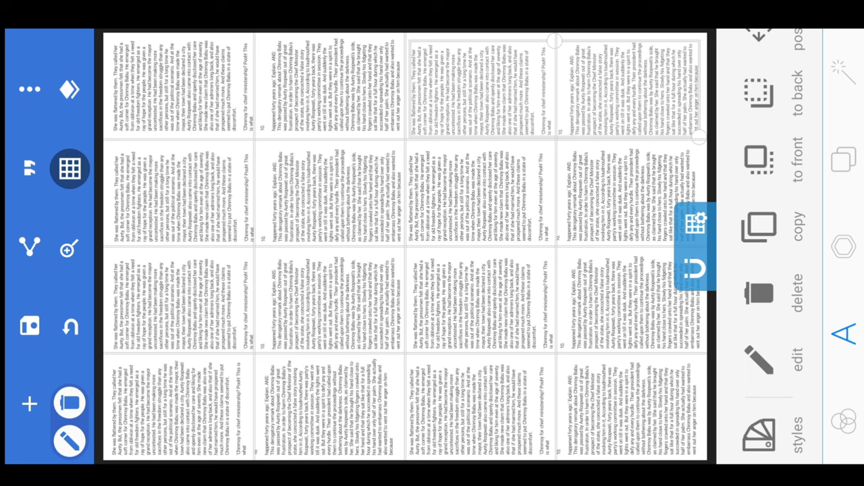
{"action": "left_click", "coordinate": [29, 247]}
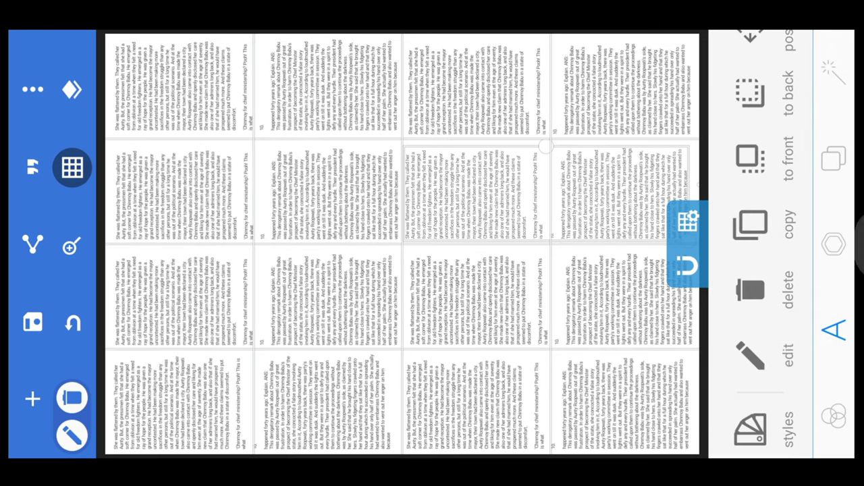
Save the tiled page to the Gallery and view it zoomed in on the text
{"action": "key", "text": "Home"}
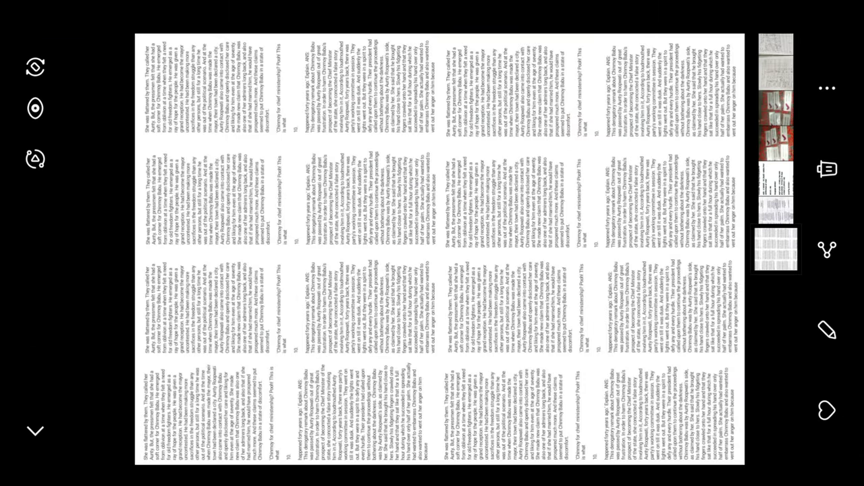
{"action": "double_click", "coordinate": [432, 243]}
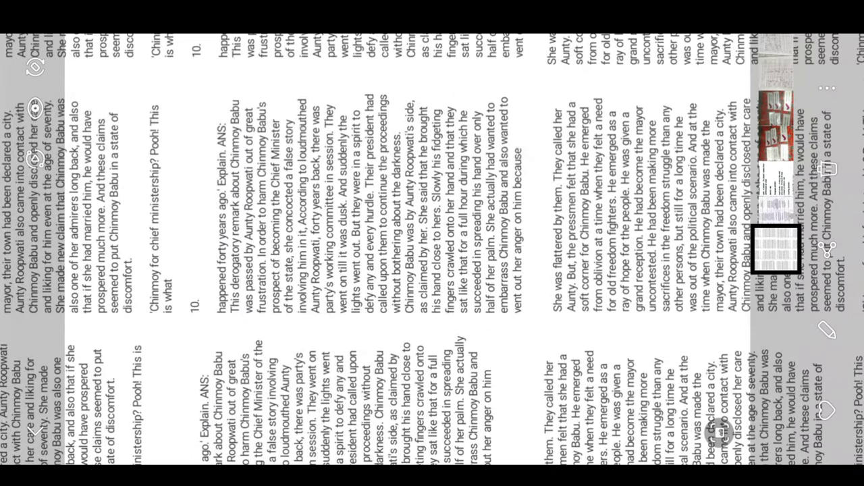